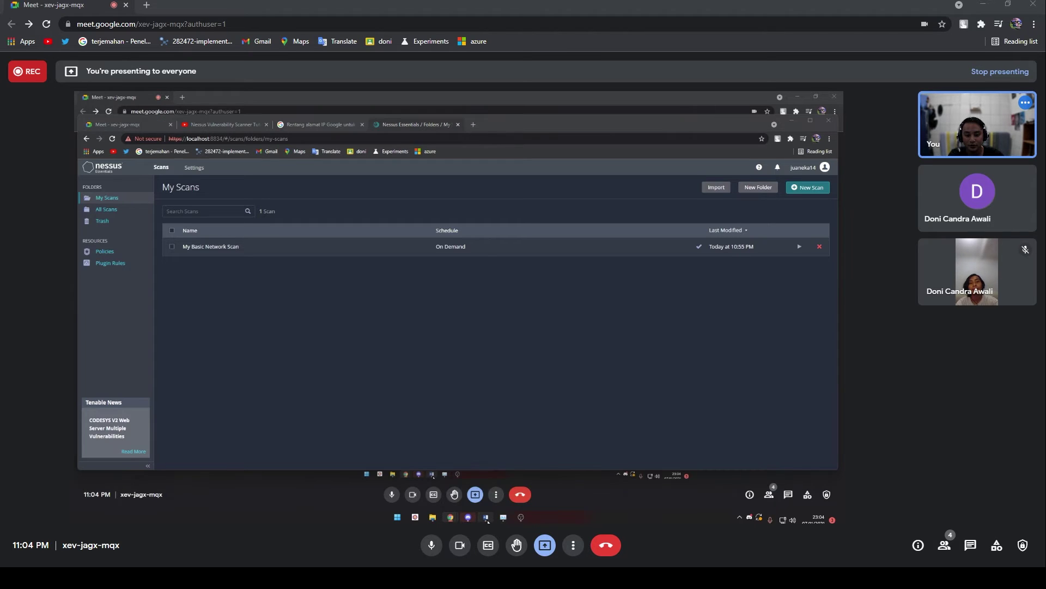
click(561, 581)
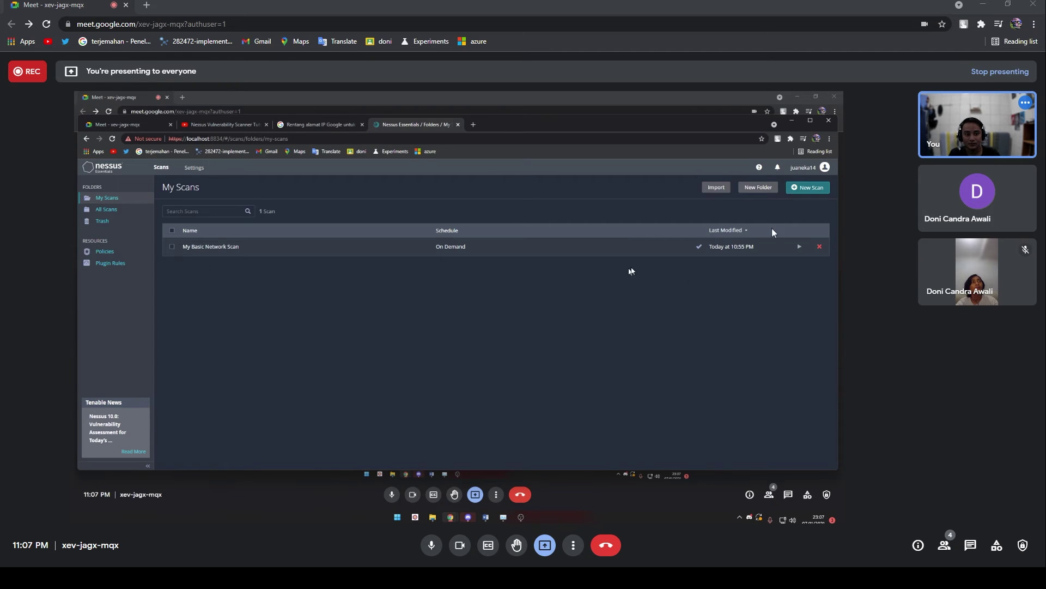
- Start creating a new scan from the Host Discovery template
click(800, 191)
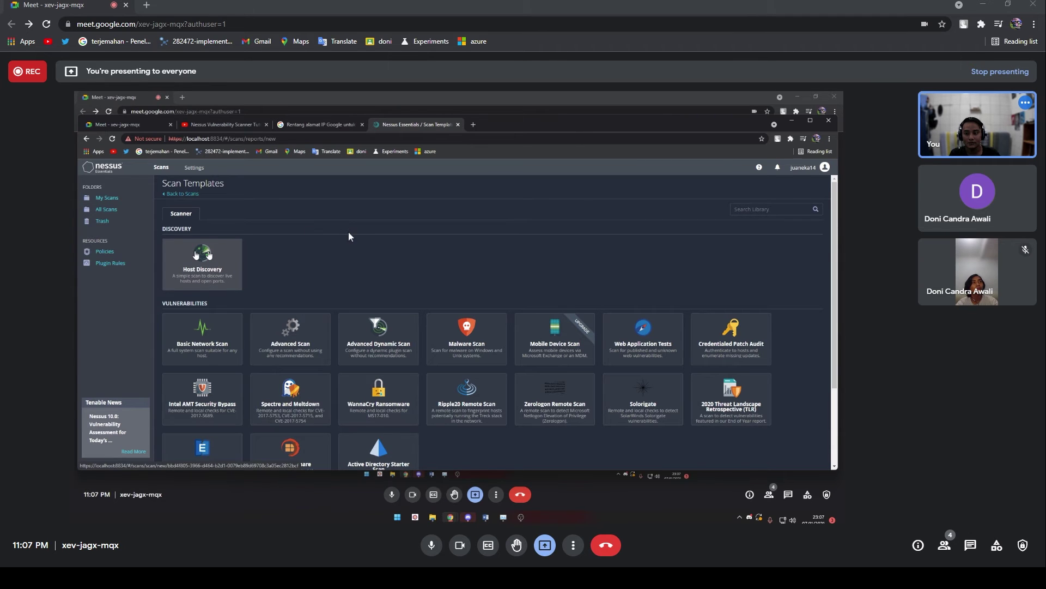
key(alt+Left)
click(808, 189)
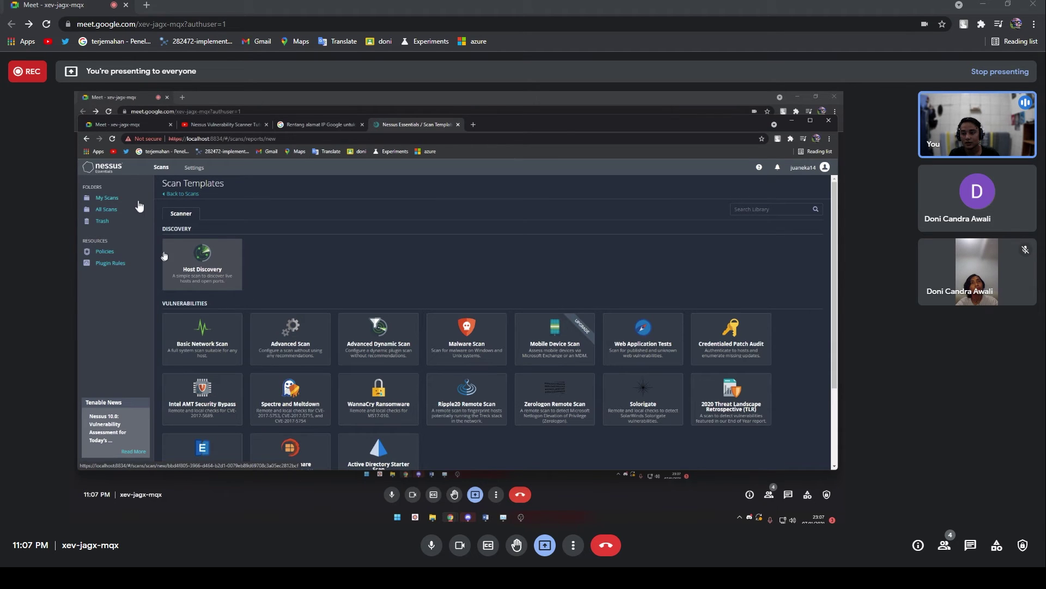
click(199, 261)
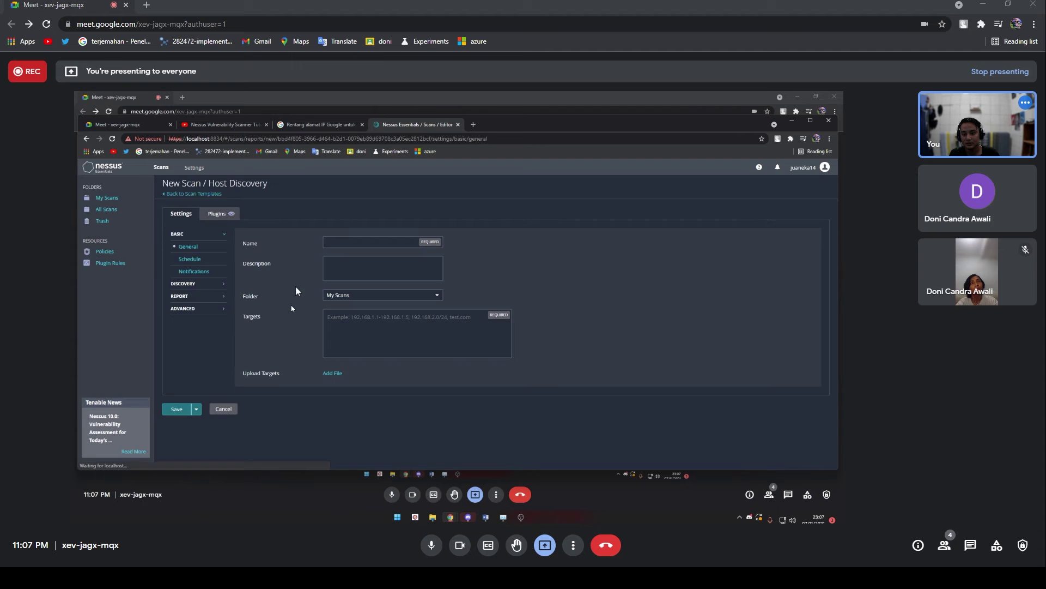
- Name the scan "kemok cyber gimang" and enter "tugas 1" as its description
click(355, 241)
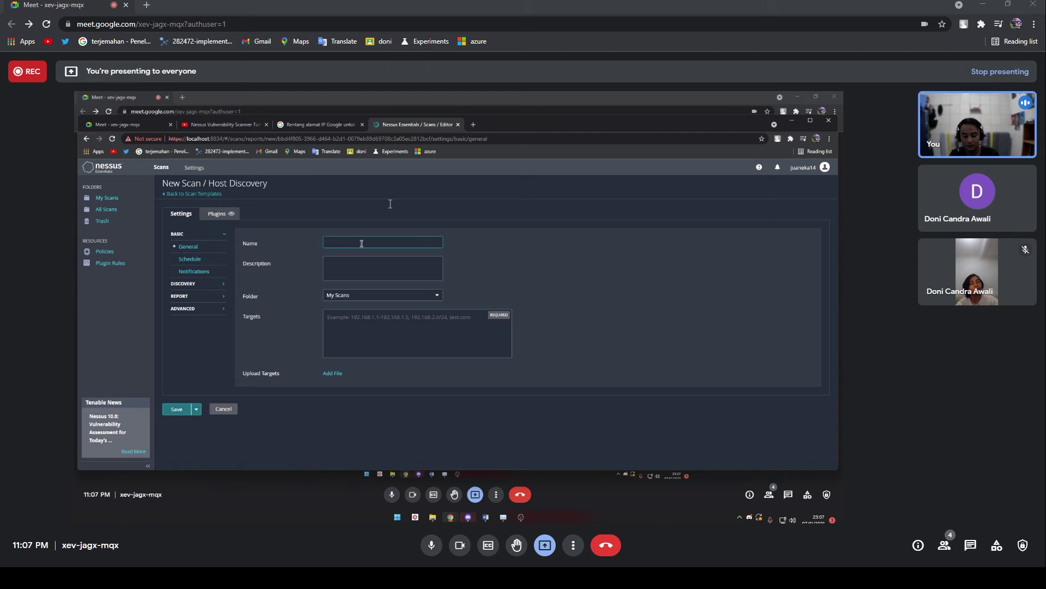
text(kemok cyber)
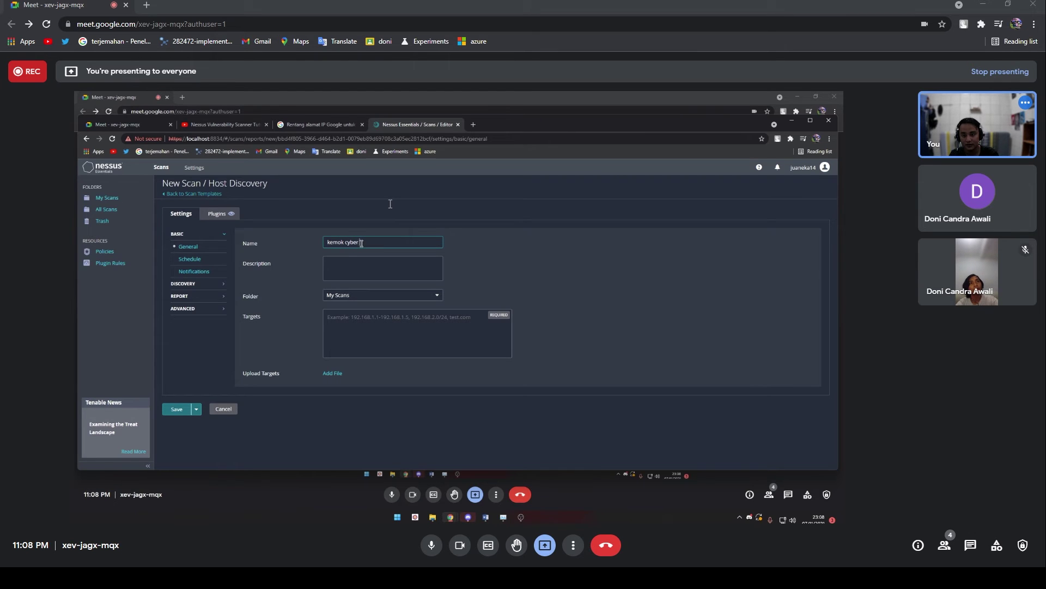
text( gmang)
click(362, 265)
text(tugas 1)
- Keep My Scans as the folder, set the scan target to 8.8.8.8 and save the scan
click(353, 298)
click(358, 297)
click(364, 319)
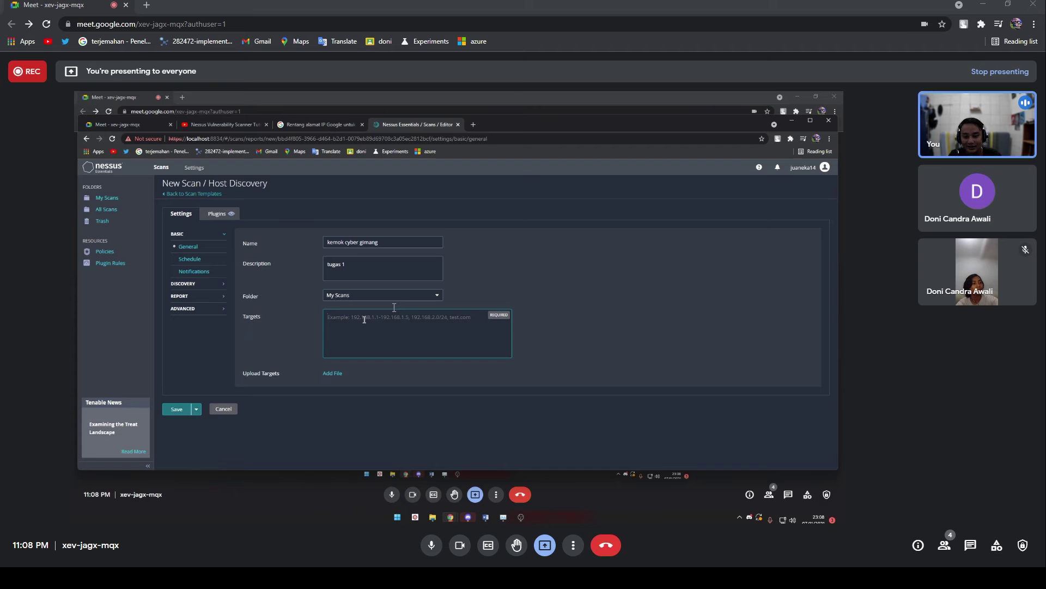
text(8.8.8.8)
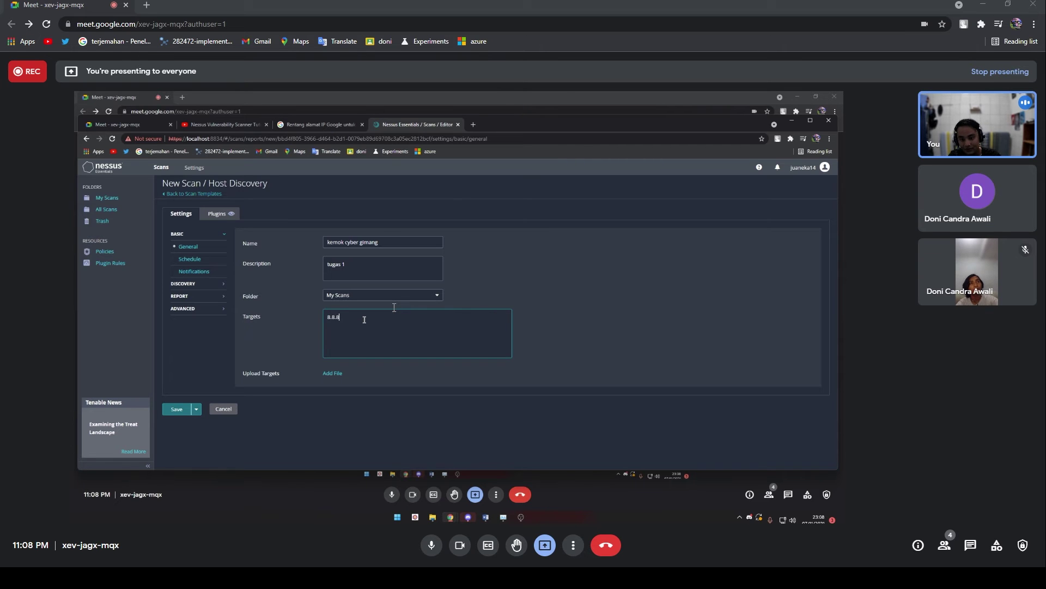
click(175, 416)
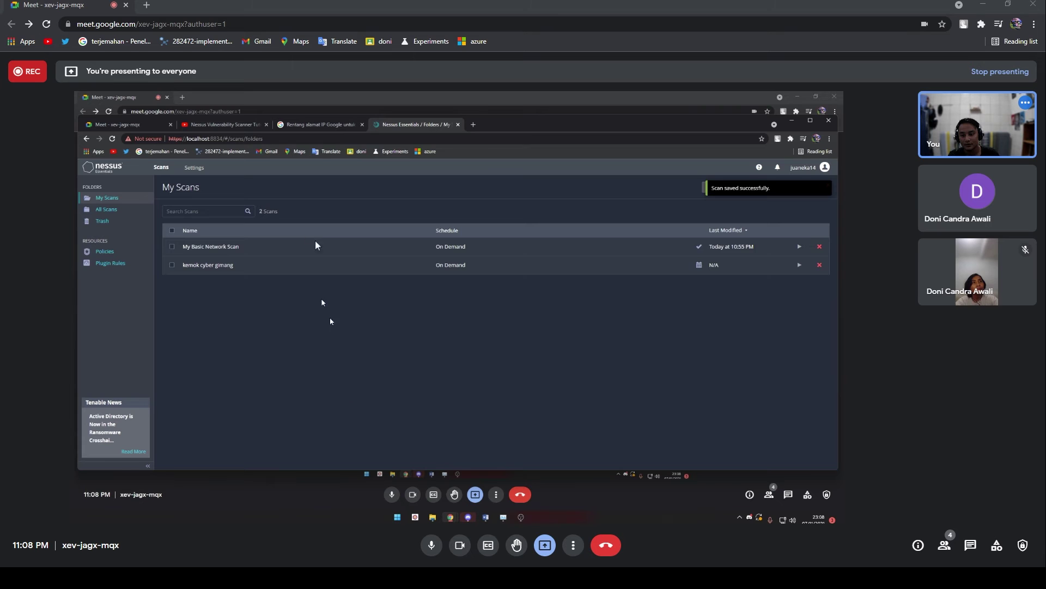
- Launch the saved "kemok cyber gimang" scan from the My Scans list
click(324, 268)
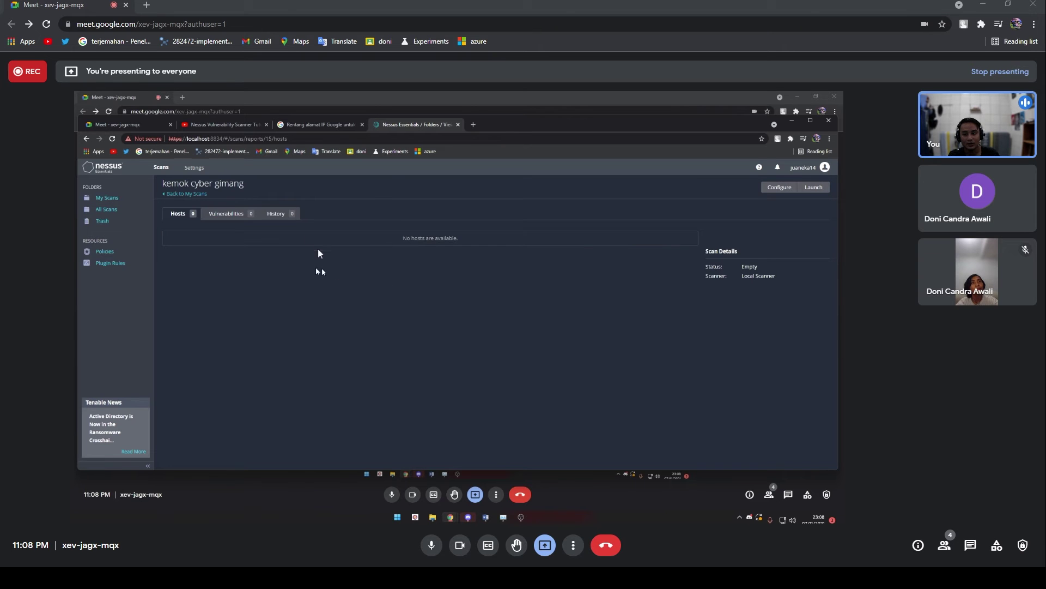
key(alt+Left)
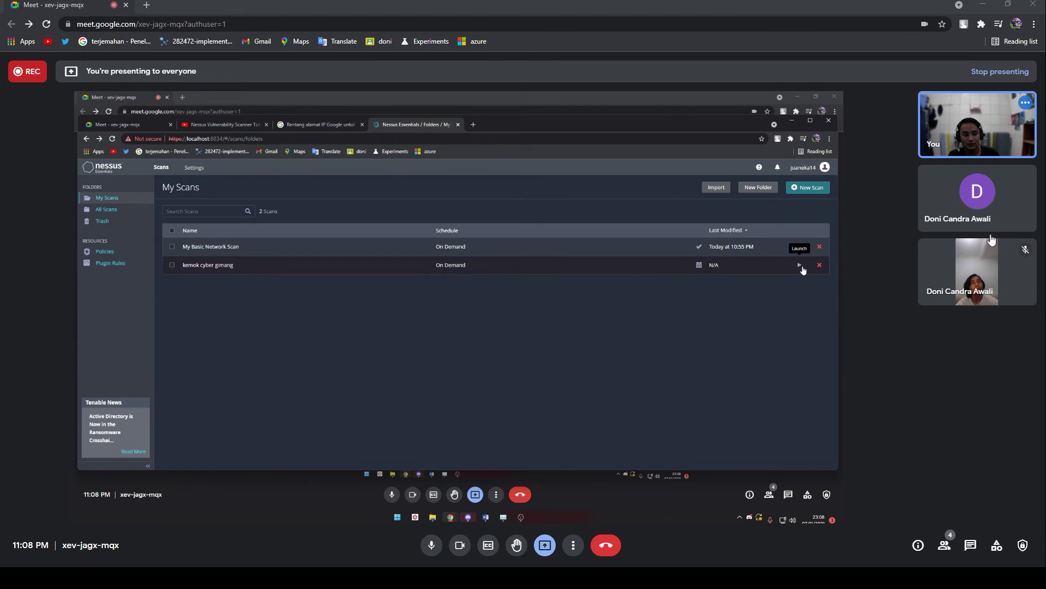
click(801, 266)
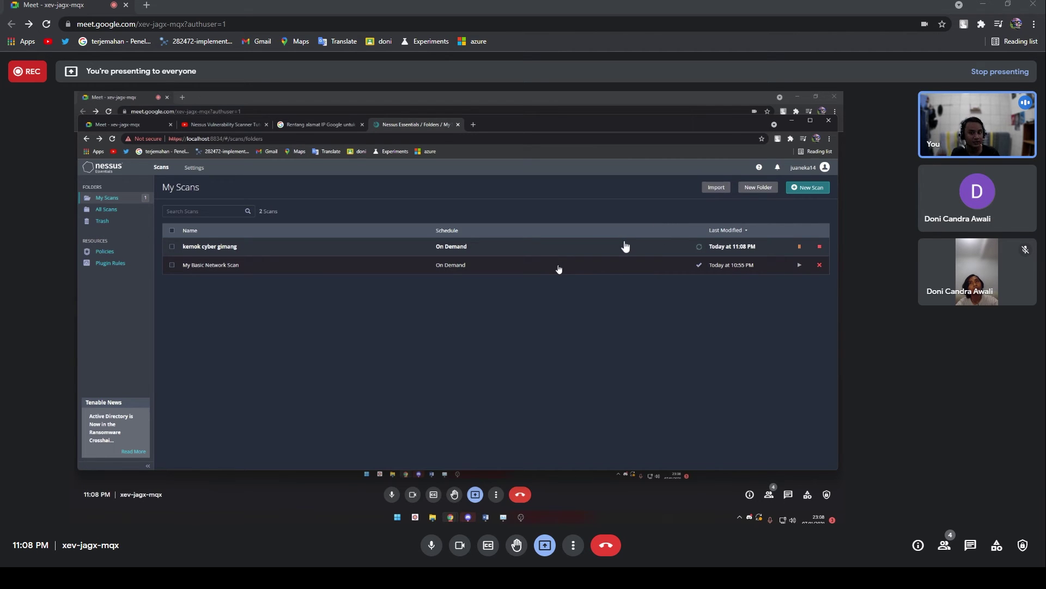
click(586, 241)
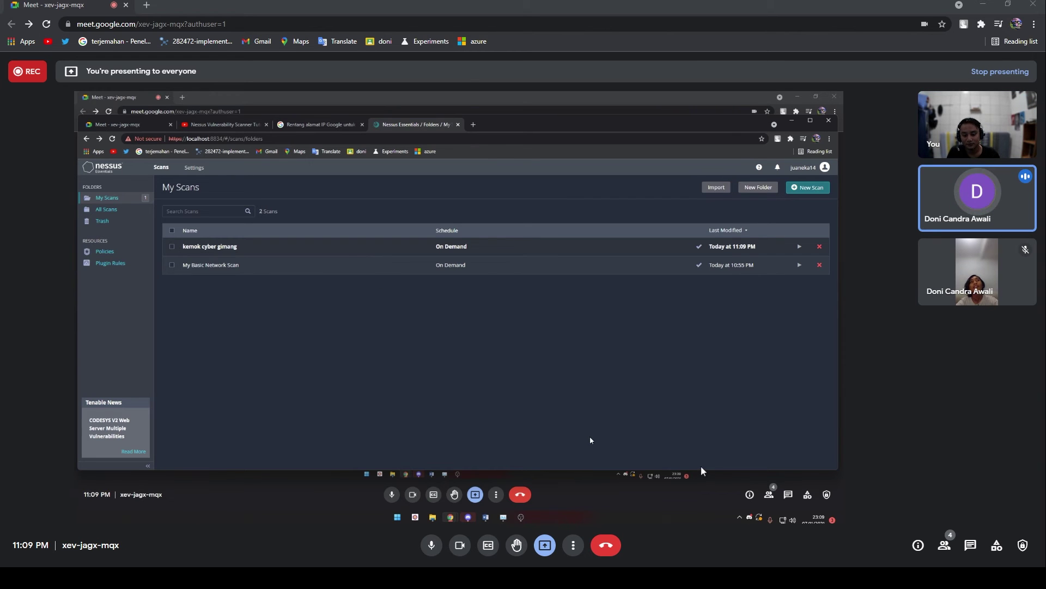
right_click(548, 521)
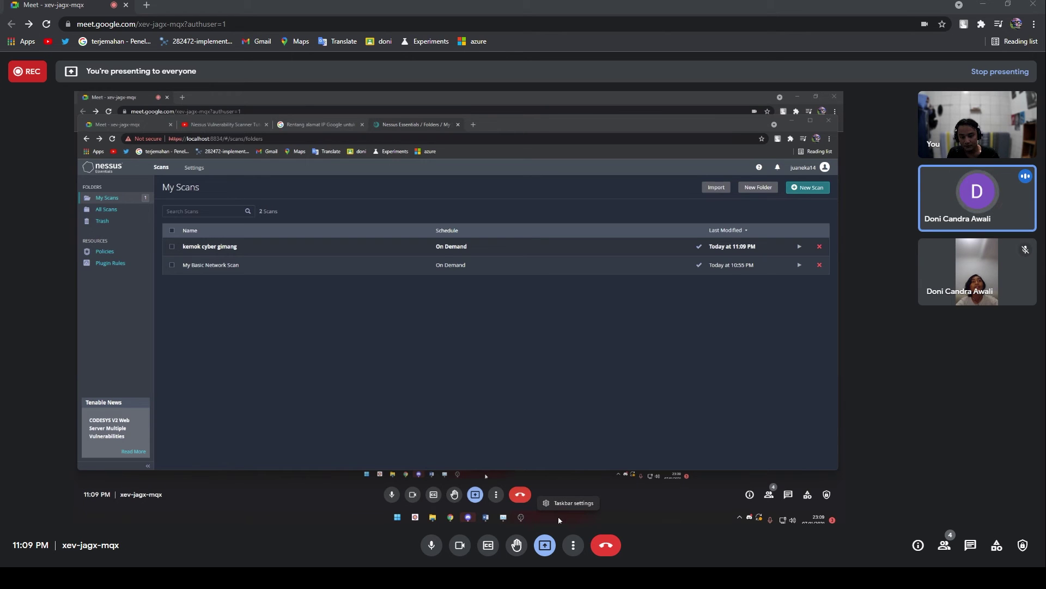
click(430, 437)
click(396, 520)
click(396, 520)
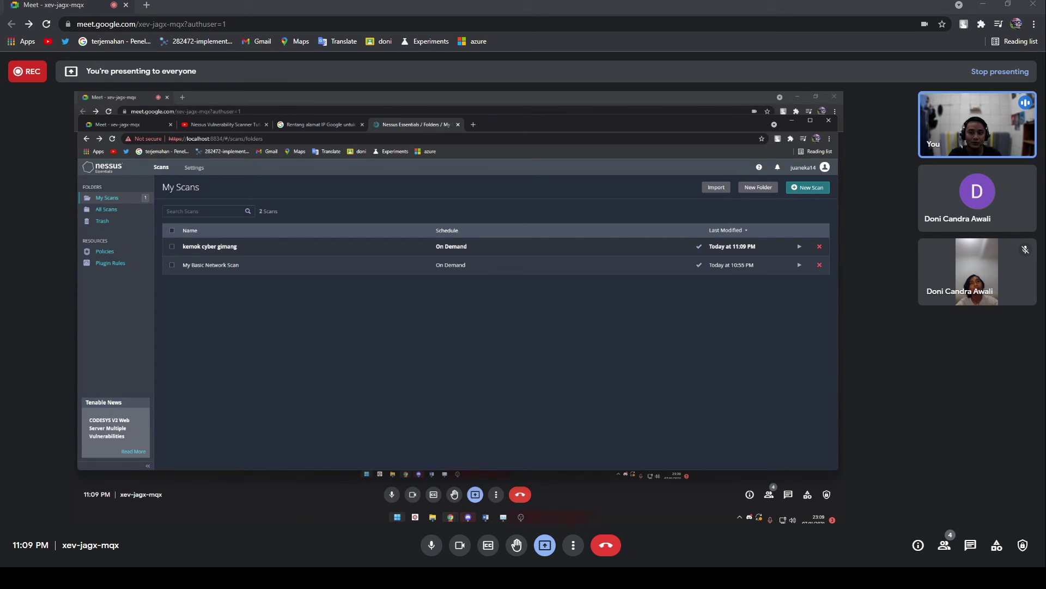
- Open Task Manager, examine the CPU and memory use of the Google Chrome processes, and minimize it
key(ctrl+shift+Escape)
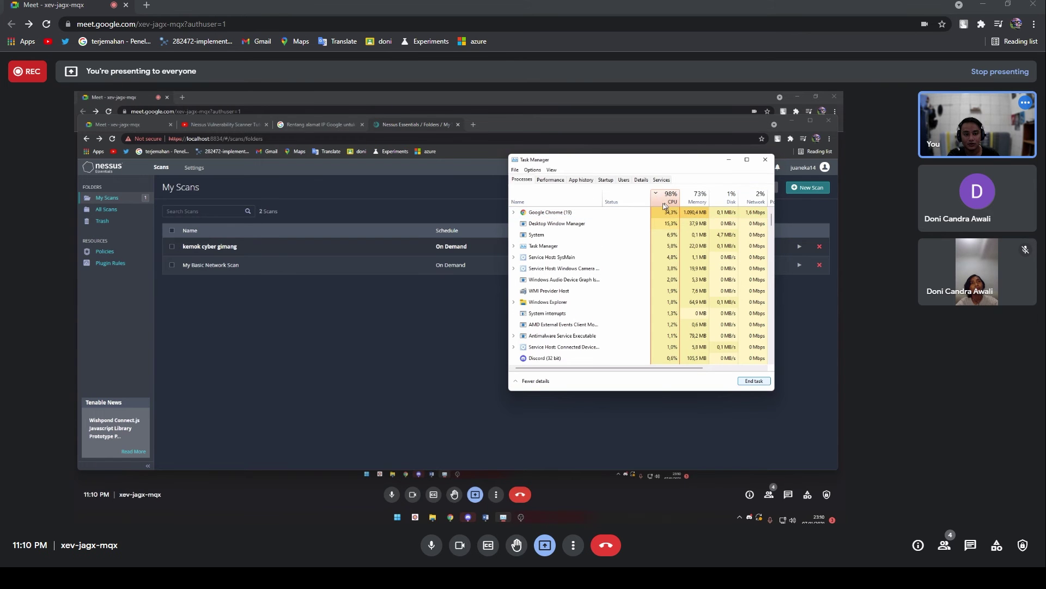
click(514, 212)
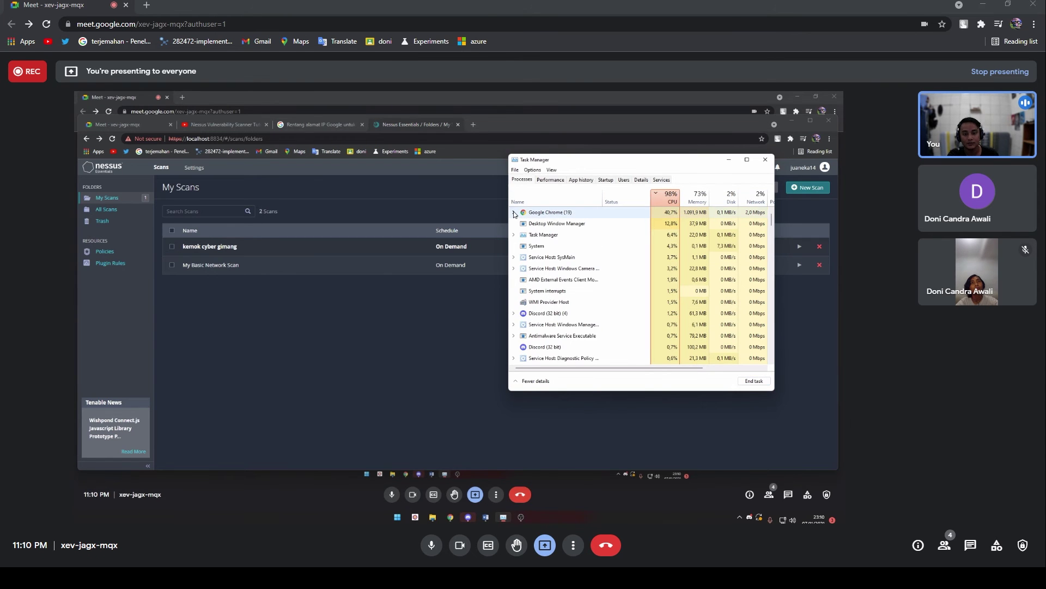
scroll(575, 250, down, 1)
scroll(577, 247, up, 1)
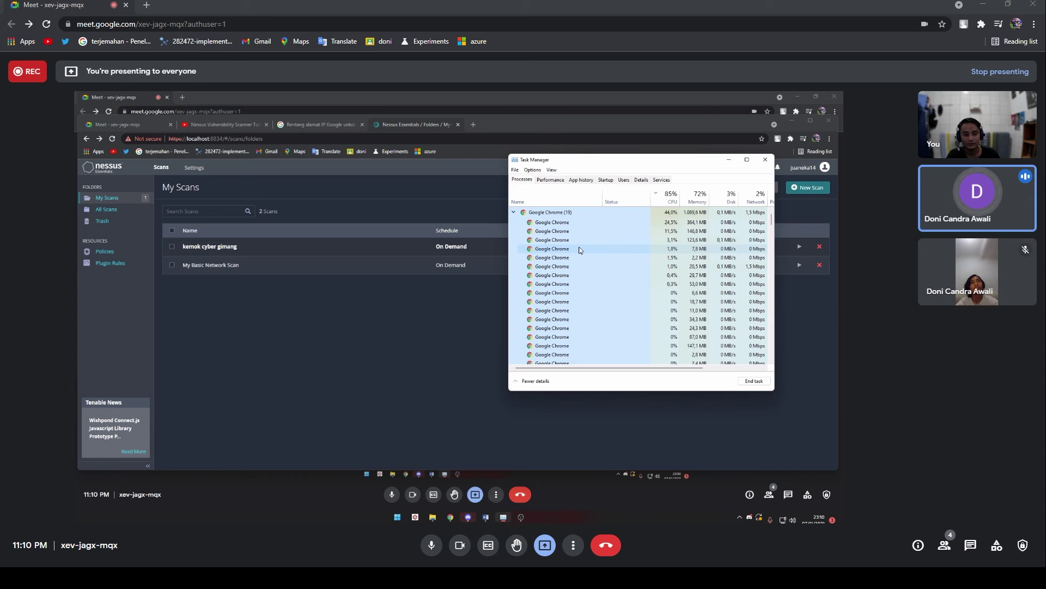
click(513, 212)
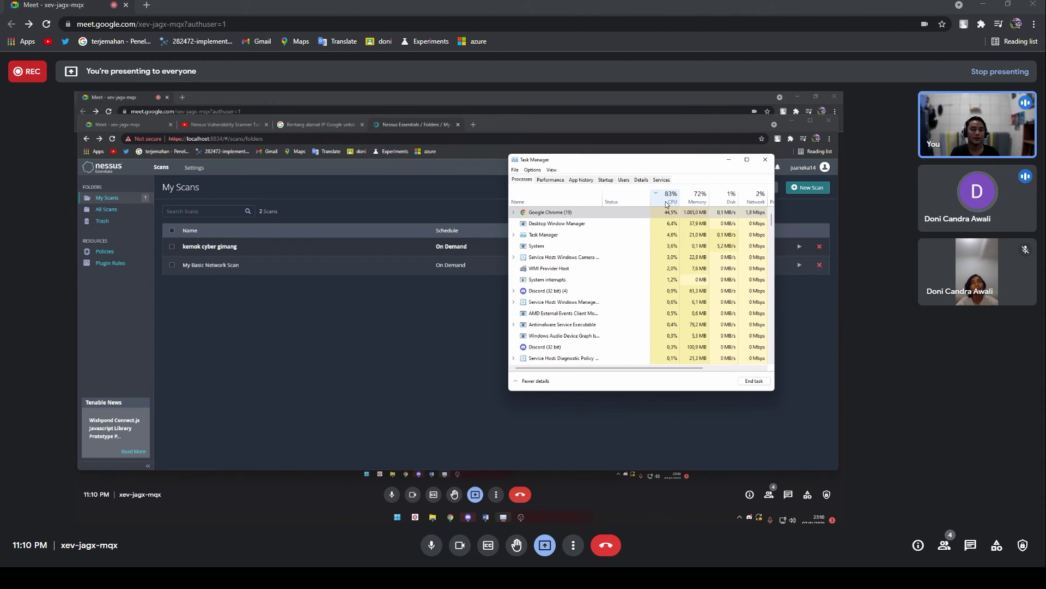
click(729, 163)
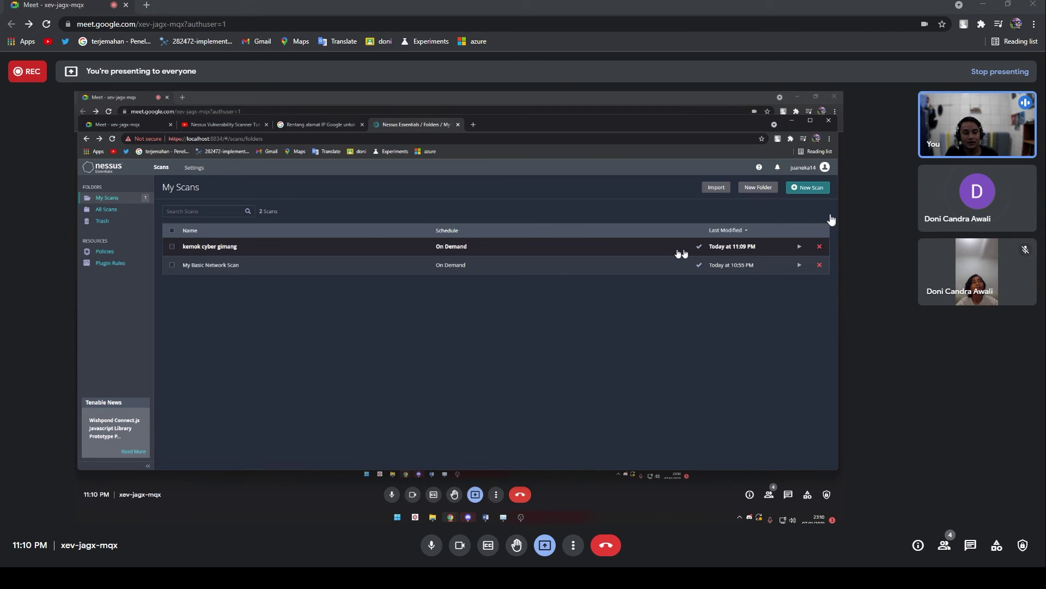
- Open the My Basic Network Scan results and look through their sections, reviewing the full vulnerabilities list
click(339, 264)
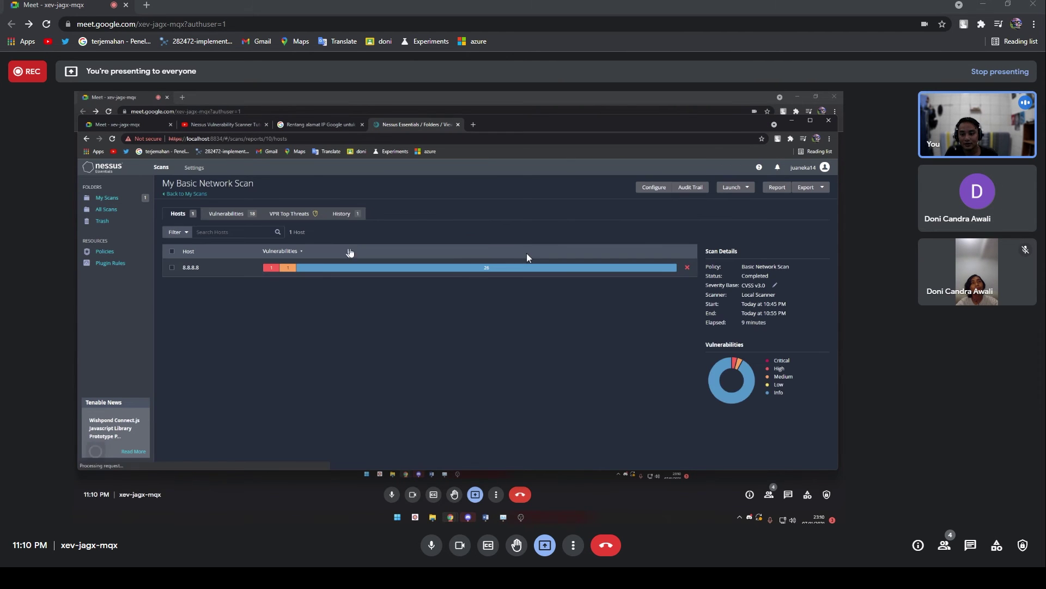
click(225, 217)
click(291, 217)
click(189, 216)
click(341, 214)
click(179, 214)
click(225, 213)
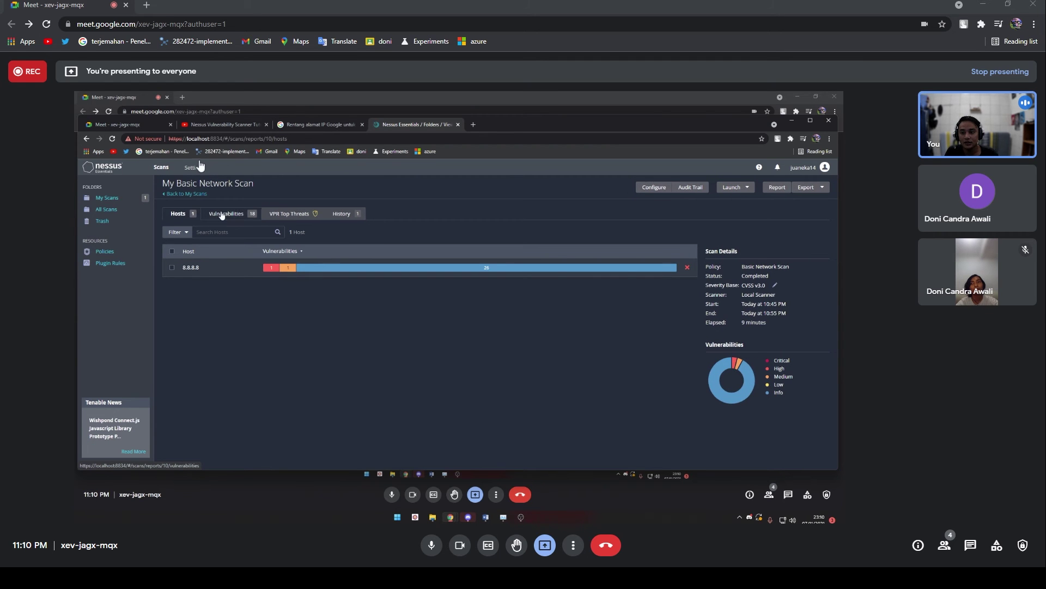
scroll(206, 317, down, 1)
scroll(206, 317, up, 1)
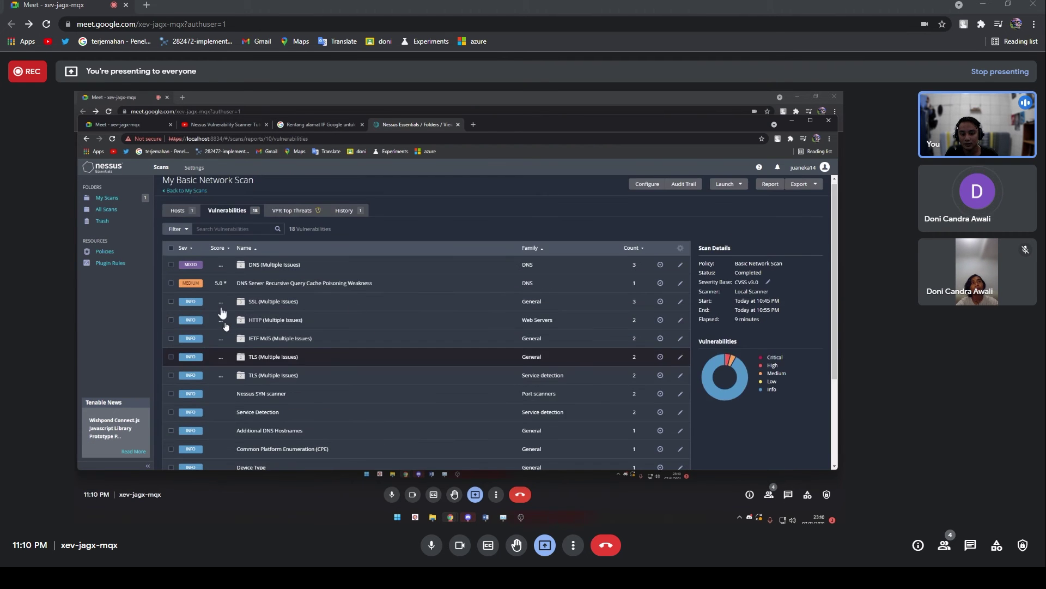
scroll(556, 311, down, 5)
scroll(562, 310, up, 5)
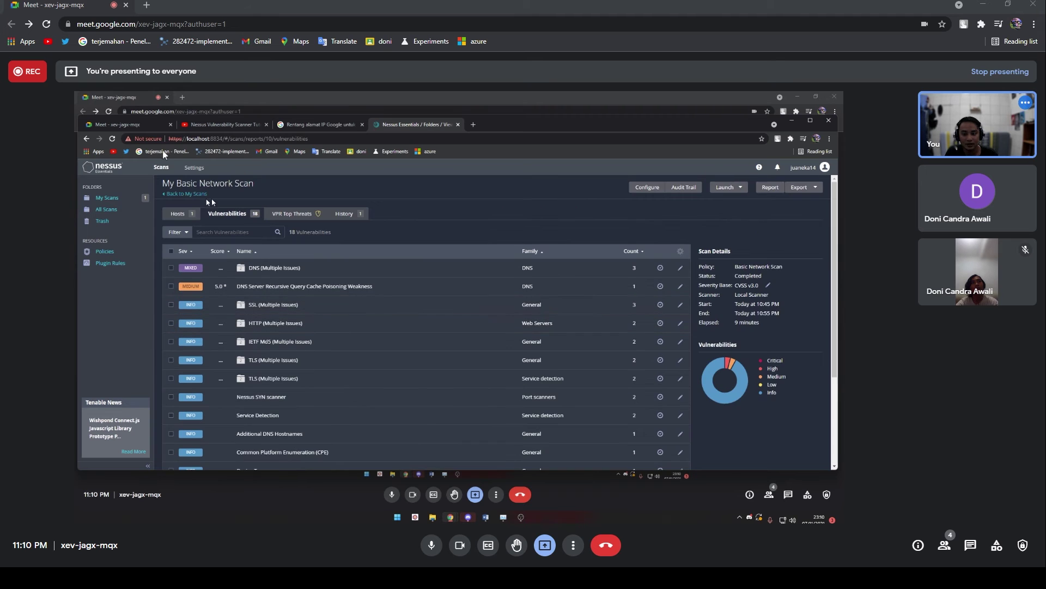
- Review the vulnerabilities of host 8.8.8.8 in the network scan and return to its hosts overview
click(178, 214)
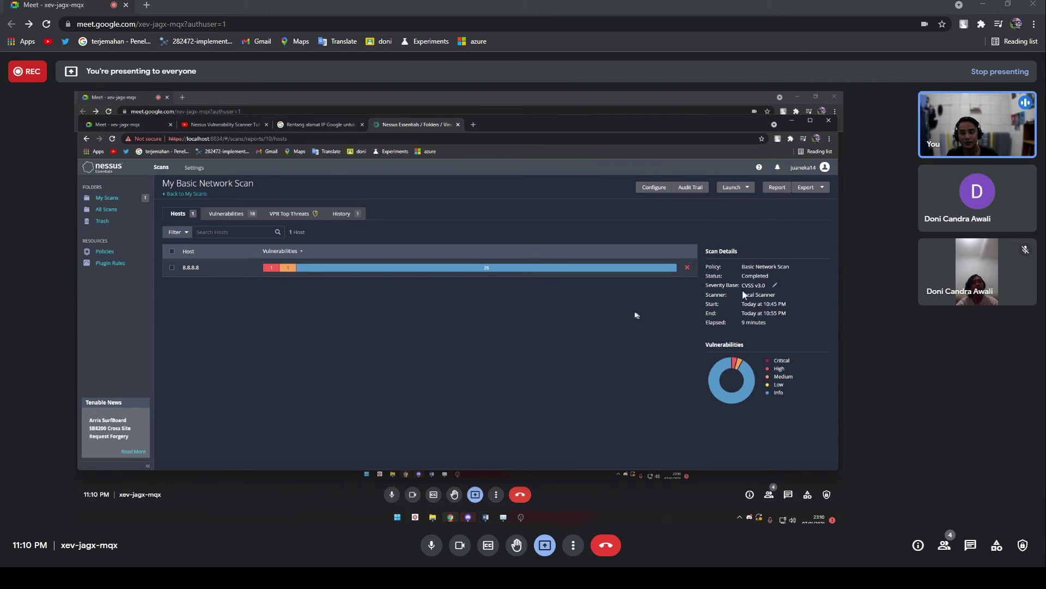
click(225, 245)
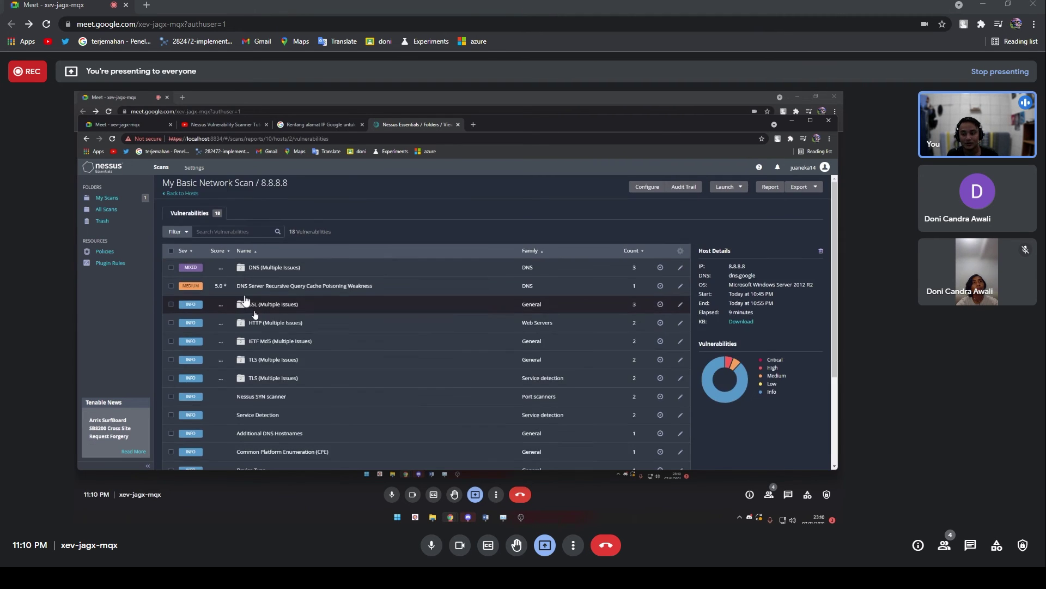
scroll(243, 289, down, 3)
scroll(245, 301, up, 3)
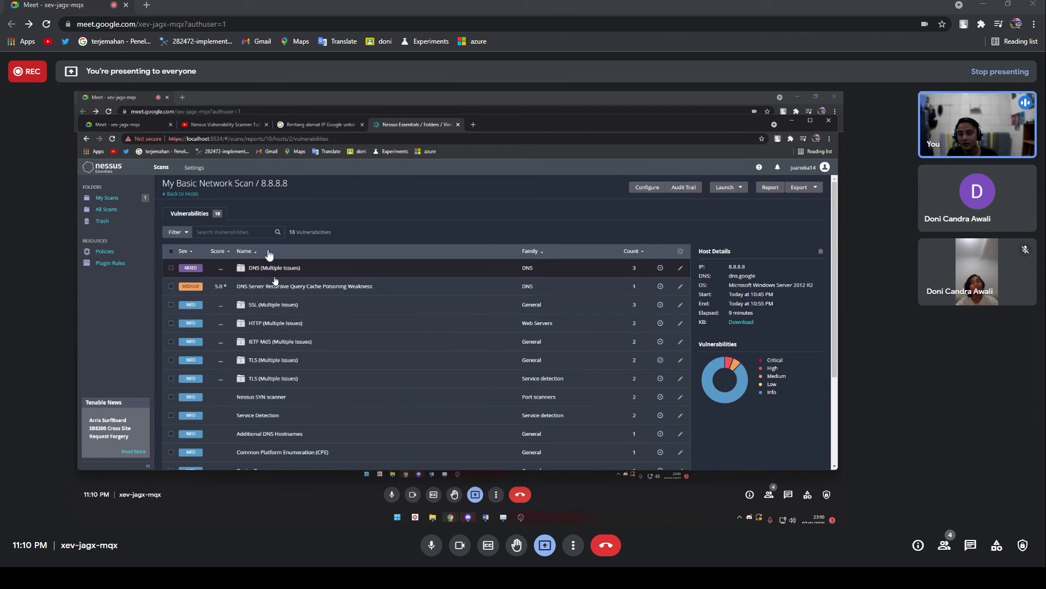
key(alt+Left)
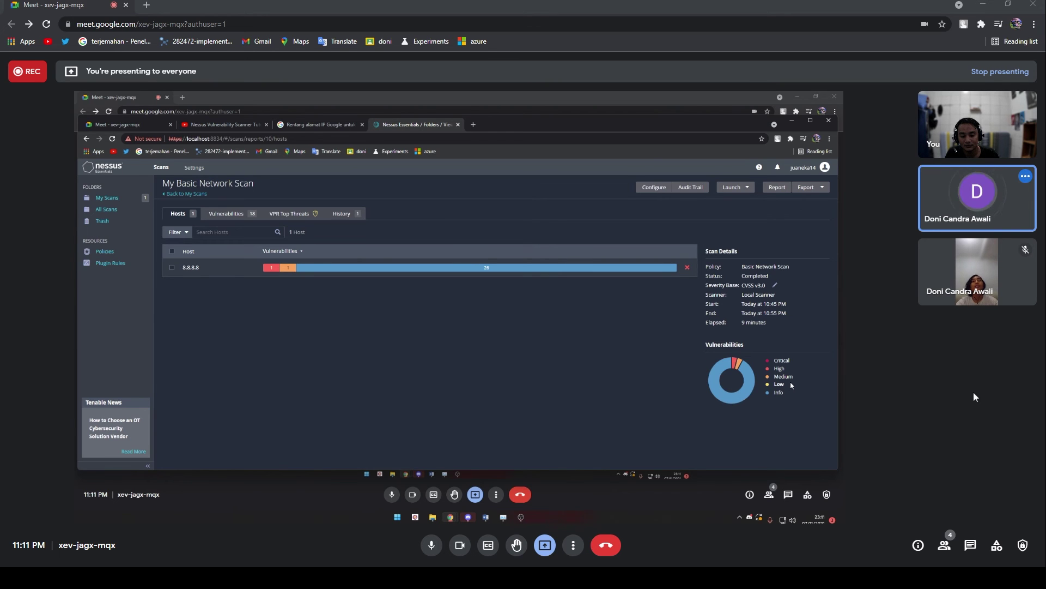
- Review the network scan's vulnerabilities, VPR top threats and scan history, ending on the hosts overview
click(240, 214)
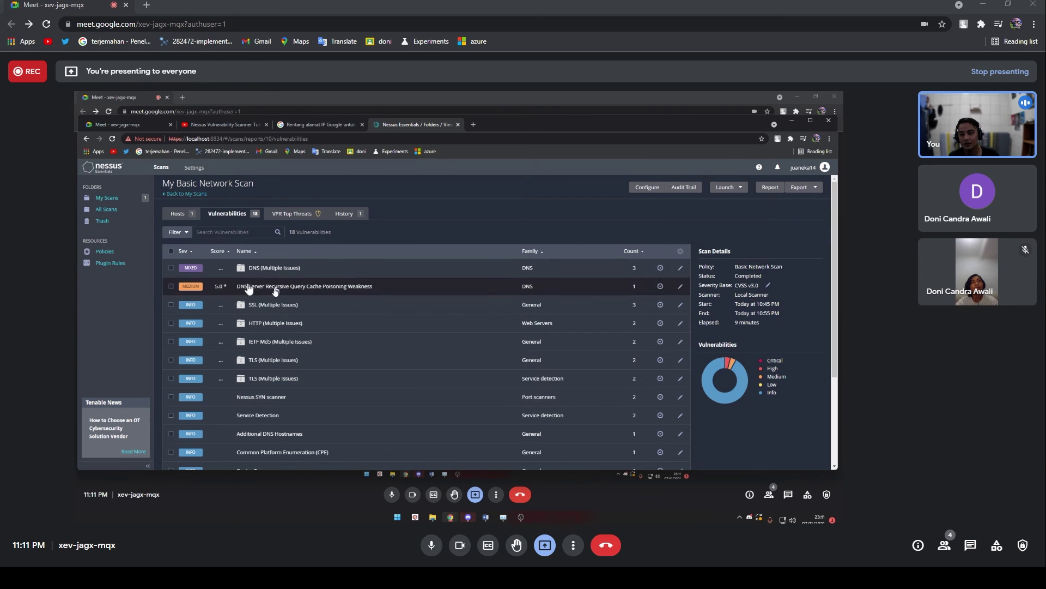
scroll(248, 287, down, 4)
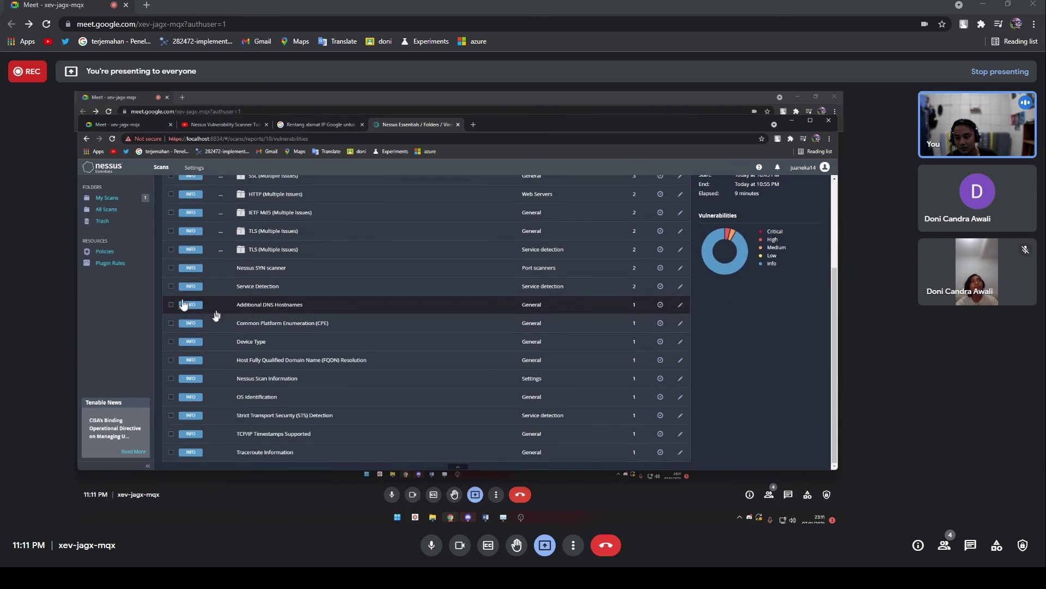
scroll(215, 308, up, 4)
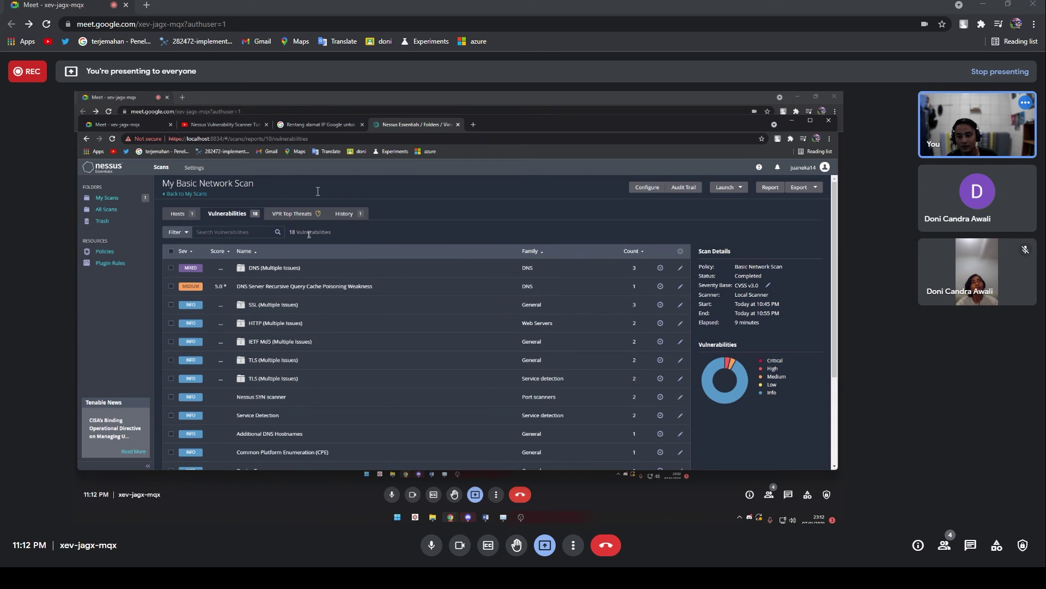
click(267, 217)
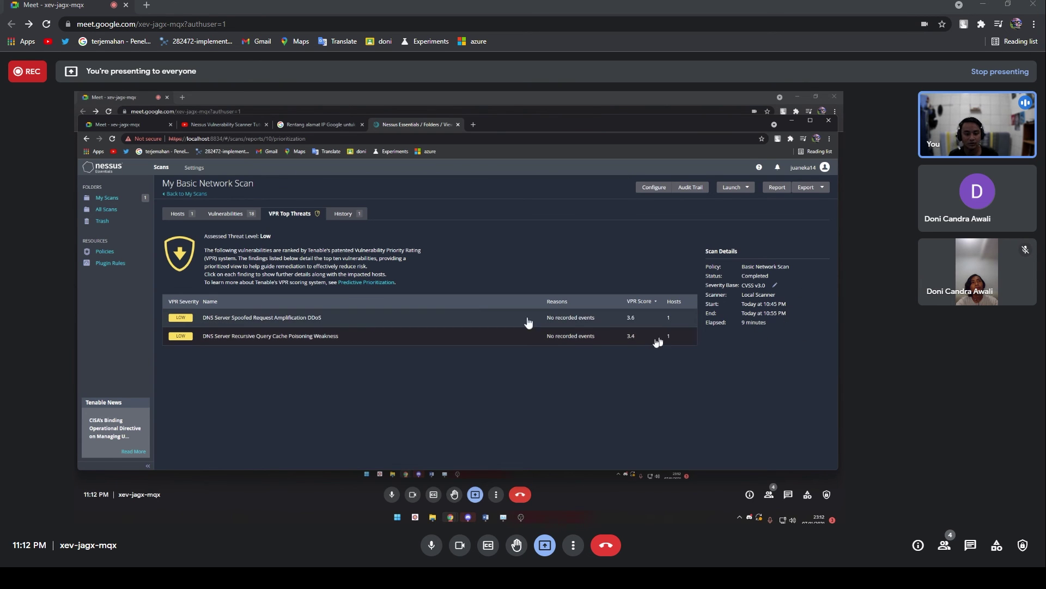
click(343, 213)
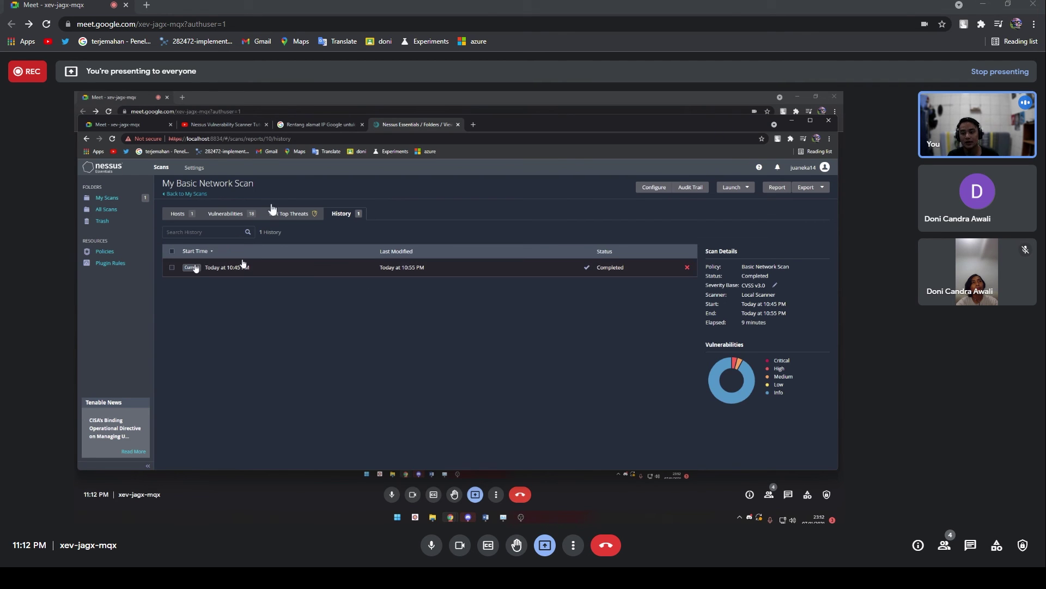
click(188, 217)
click(342, 214)
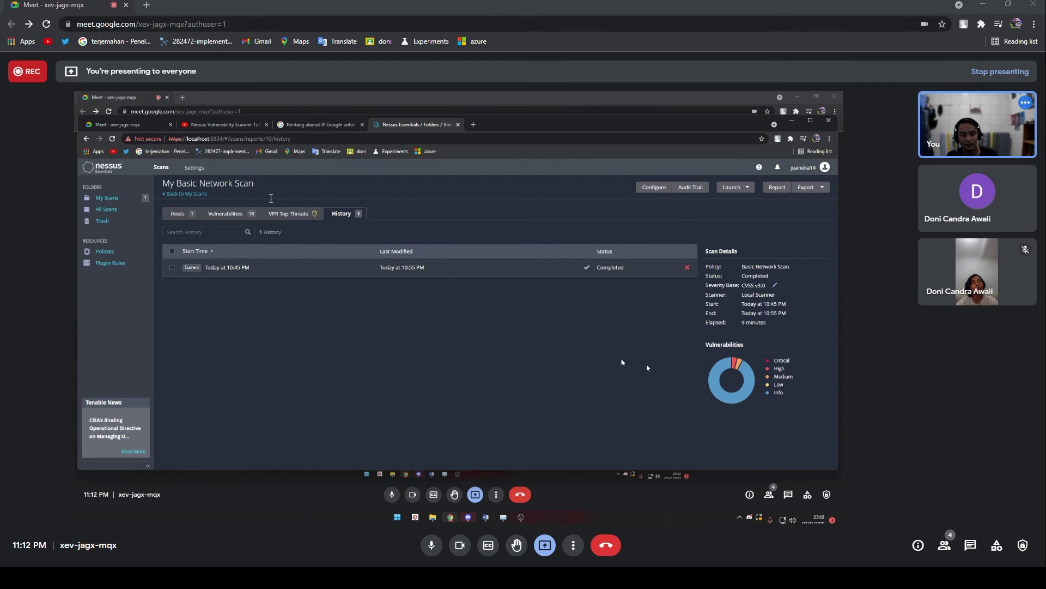
click(180, 214)
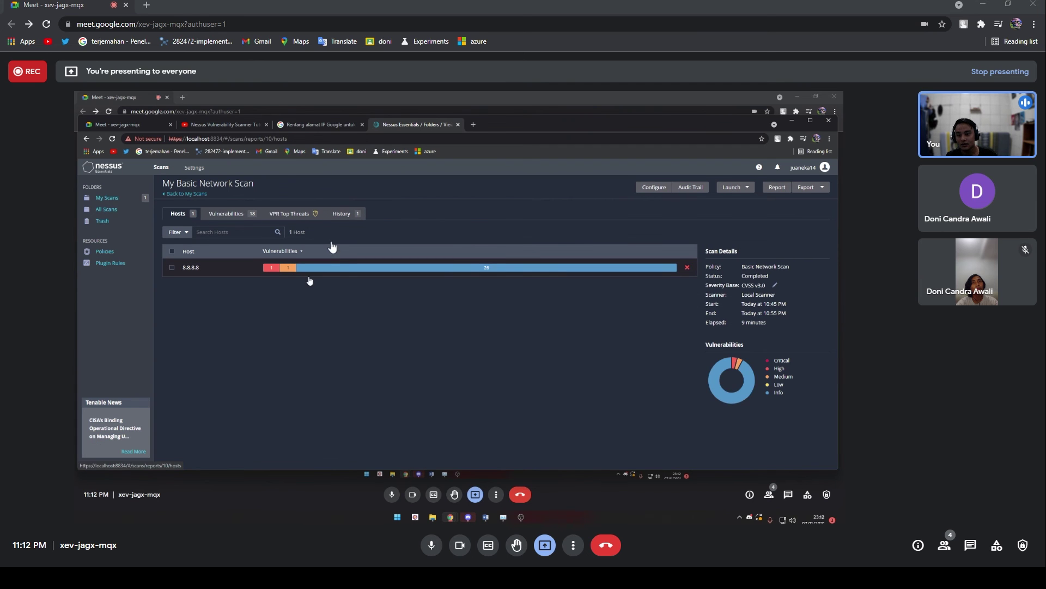
- Look through the vulnerabilities found on host 8.8.8.8 again and go back to the scan's hosts list
click(337, 268)
scroll(413, 278, down, 3)
scroll(413, 278, up, 3)
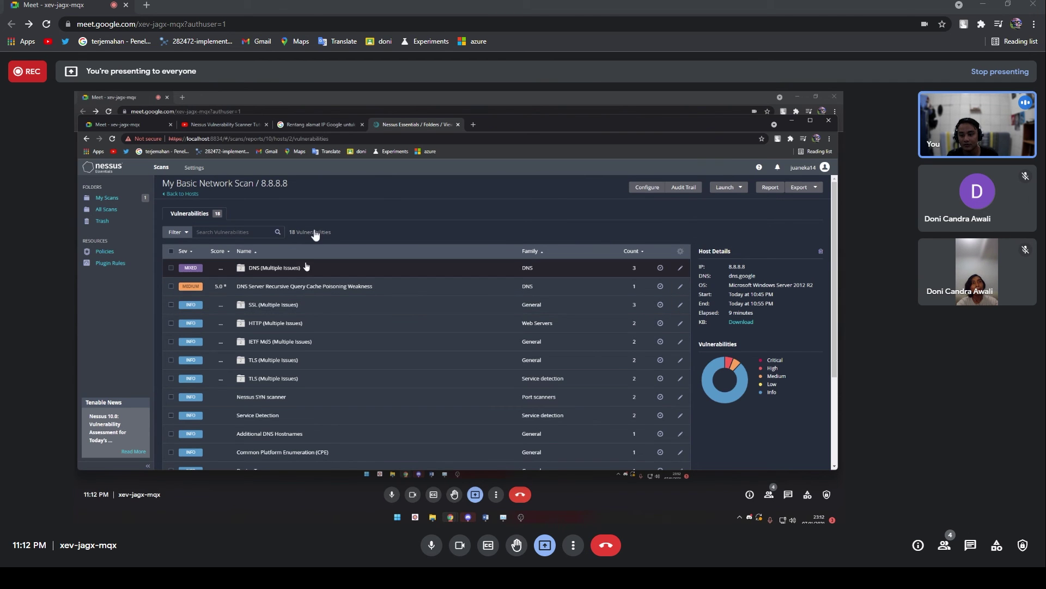
scroll(308, 302, down, 1)
scroll(305, 300, up, 1)
key(alt+Left)
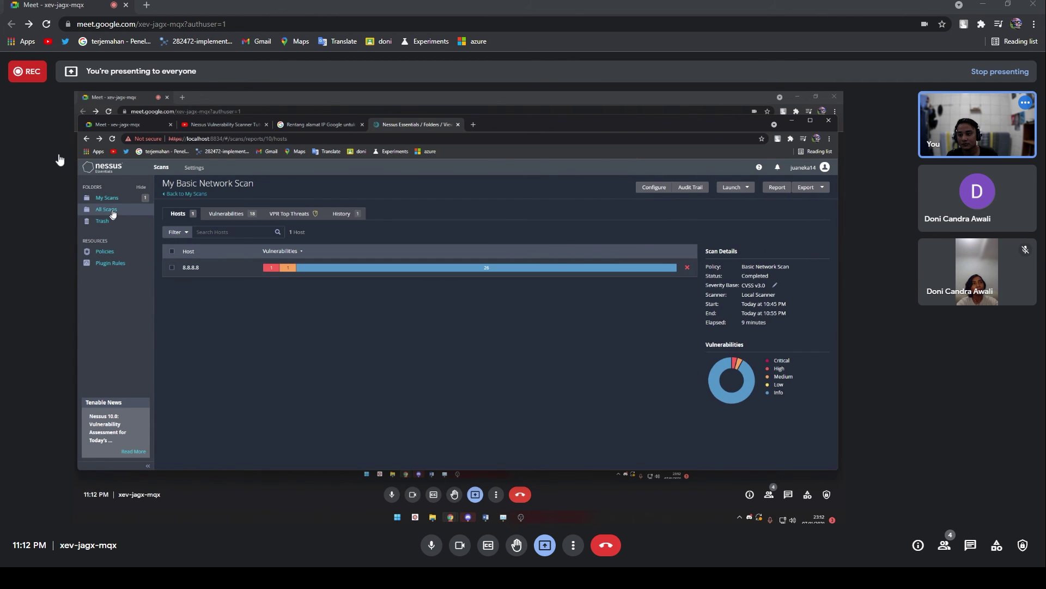
- View the All Scans, Trash, Policies and Plugin Rules pages, ending on the My Scans list
click(112, 210)
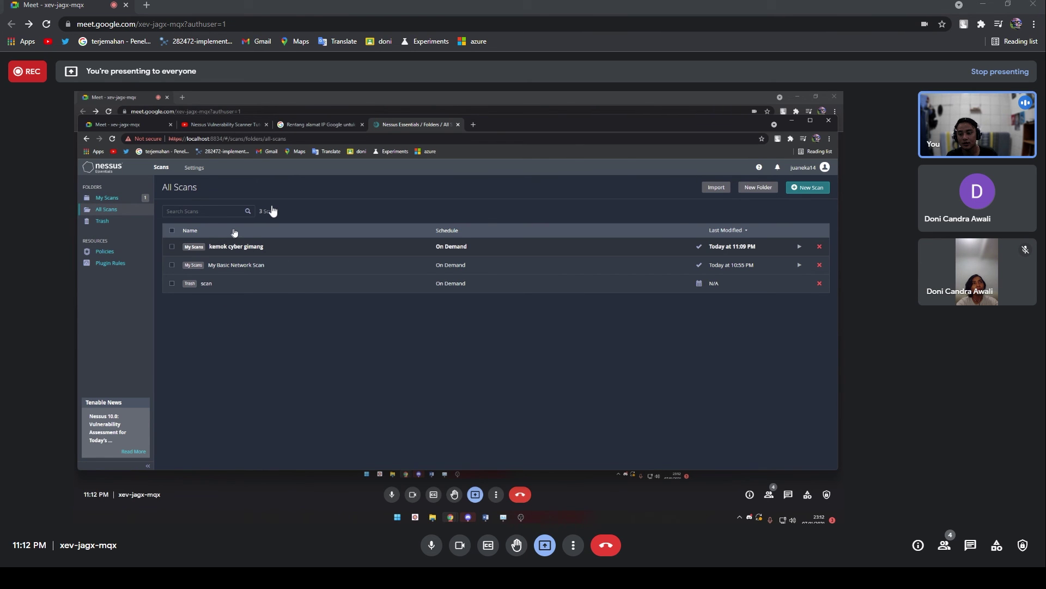
click(114, 221)
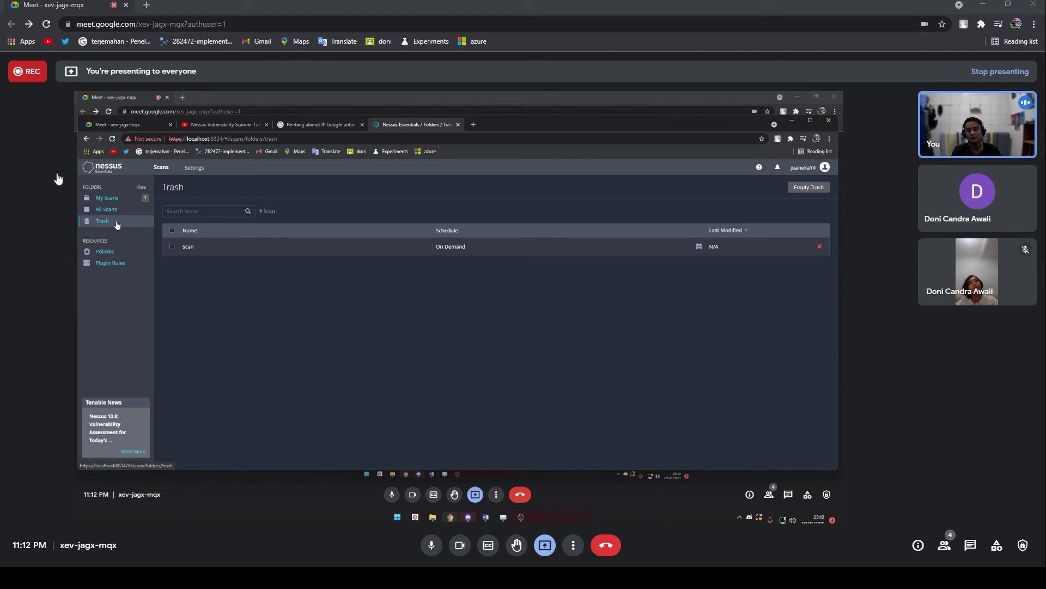
click(122, 256)
click(122, 264)
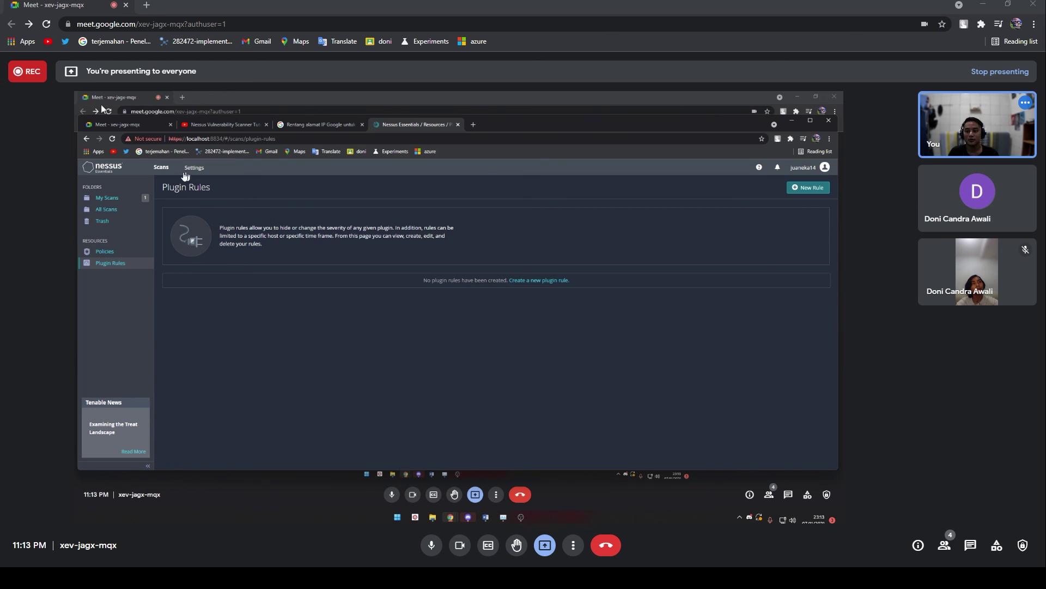
click(111, 170)
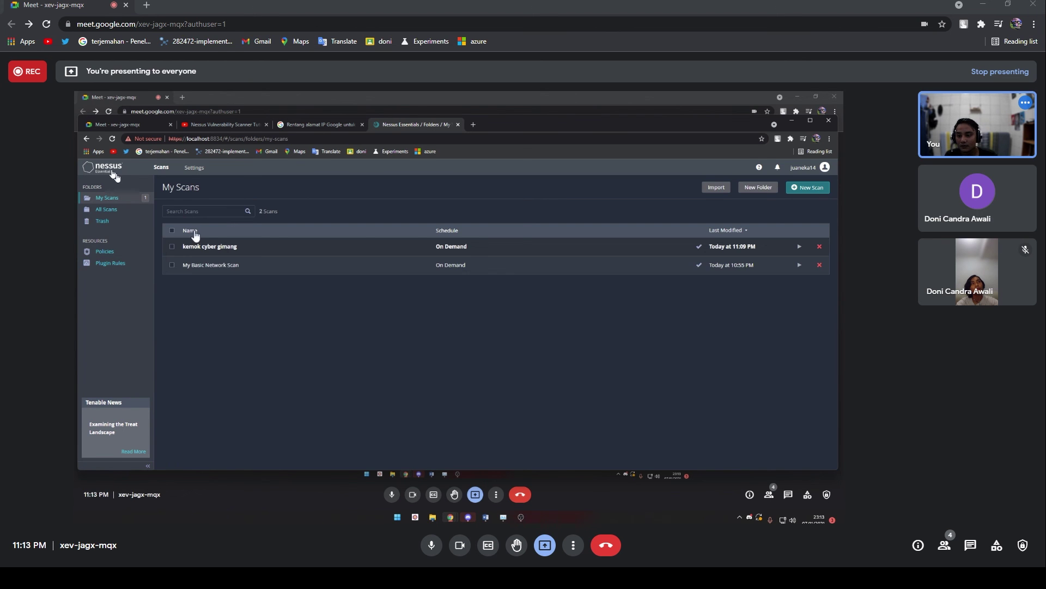
click(116, 211)
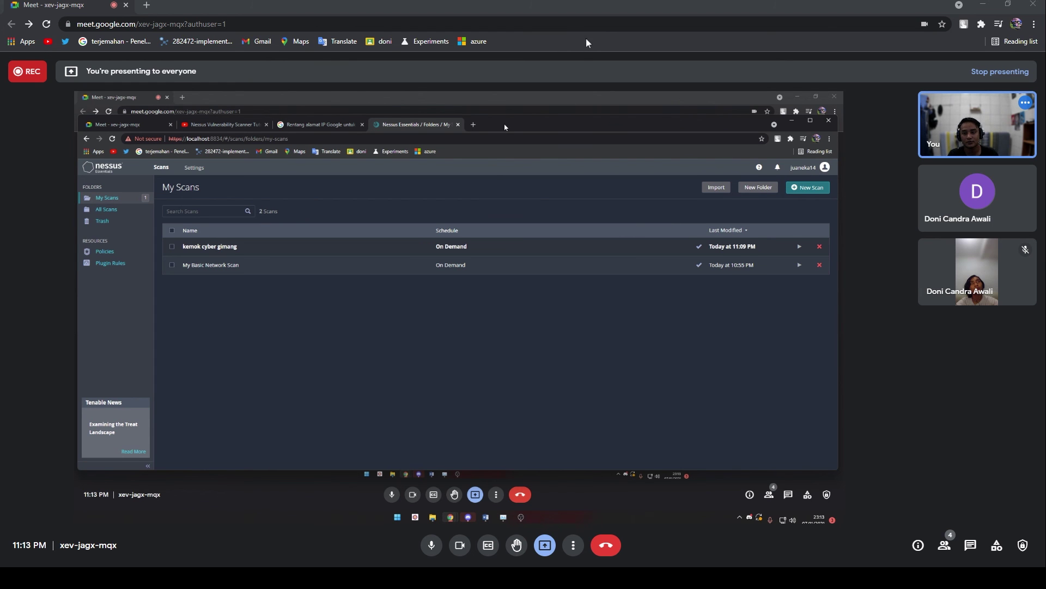
drag(506, 122, 506, 117)
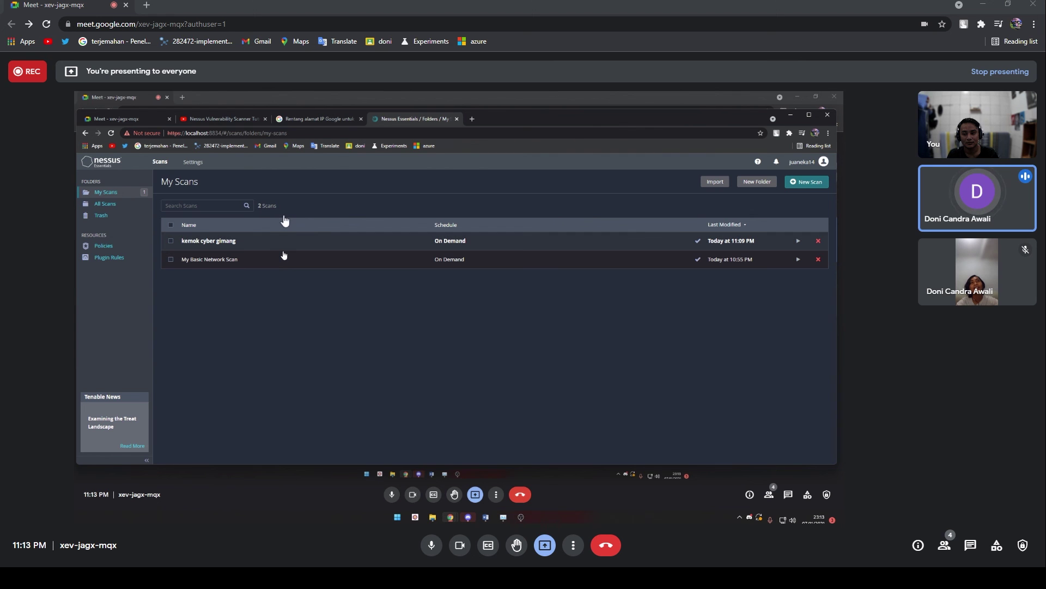
- Read the DNS Server Recursive Query Cache Poisoning Weakness details for host 8.8.8.8 in My Basic Network Scan, ending on the My Scans list
click(305, 262)
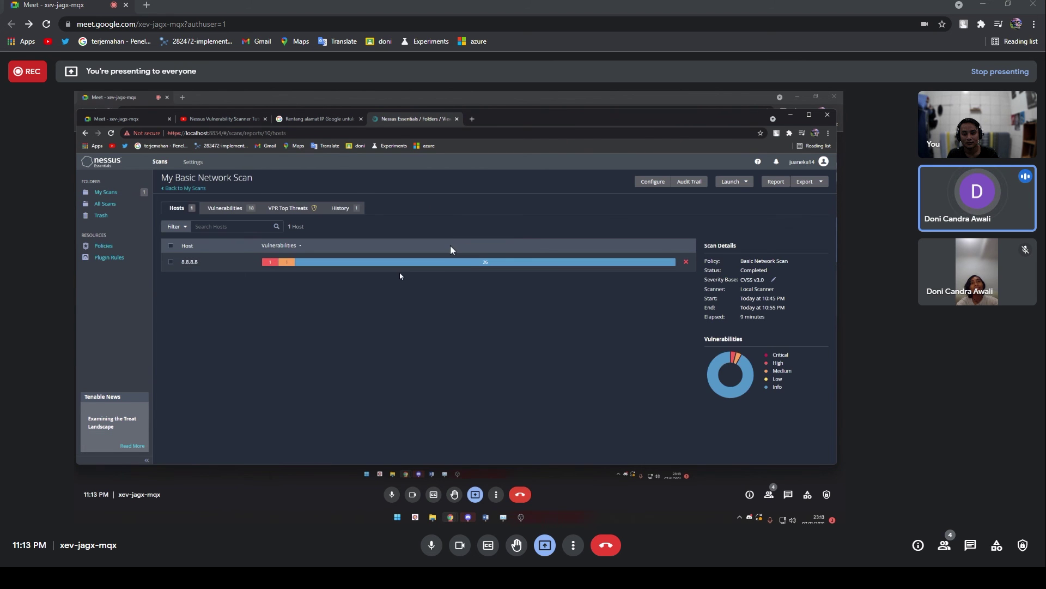
click(467, 265)
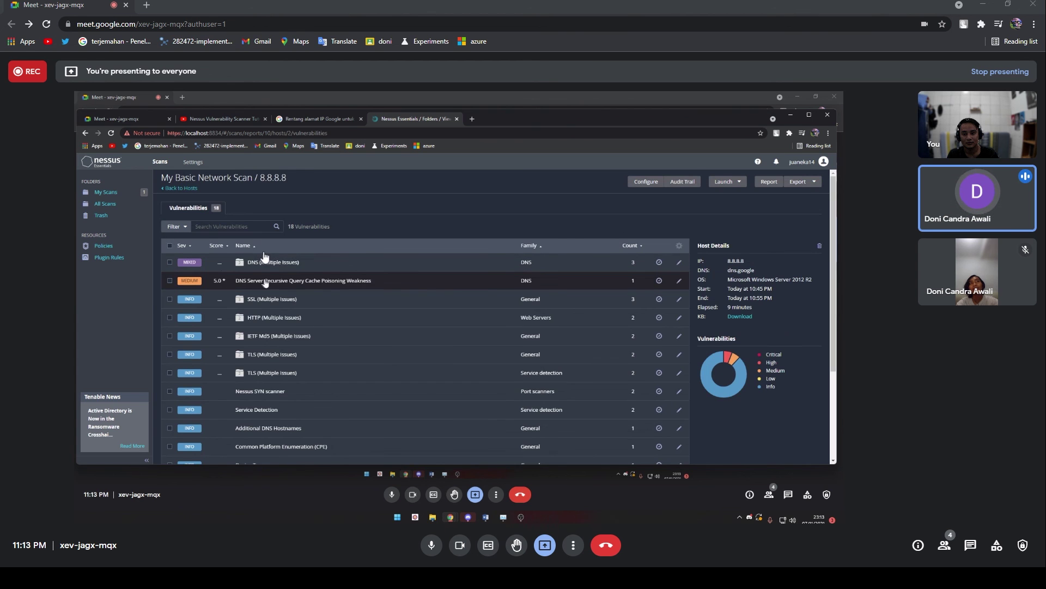
click(304, 278)
scroll(261, 254, down, 3)
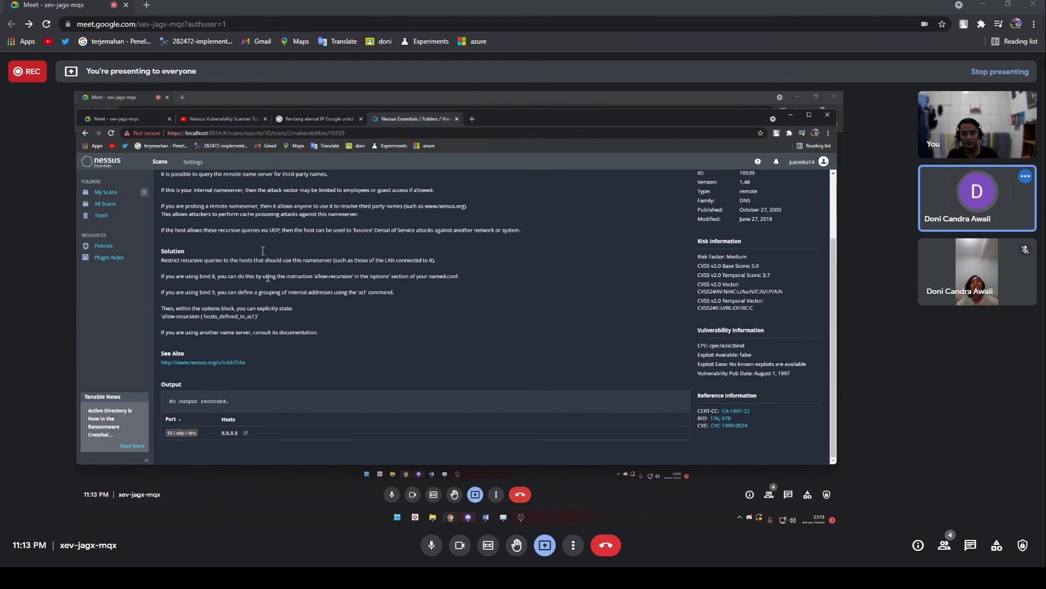
key(alt+Left)
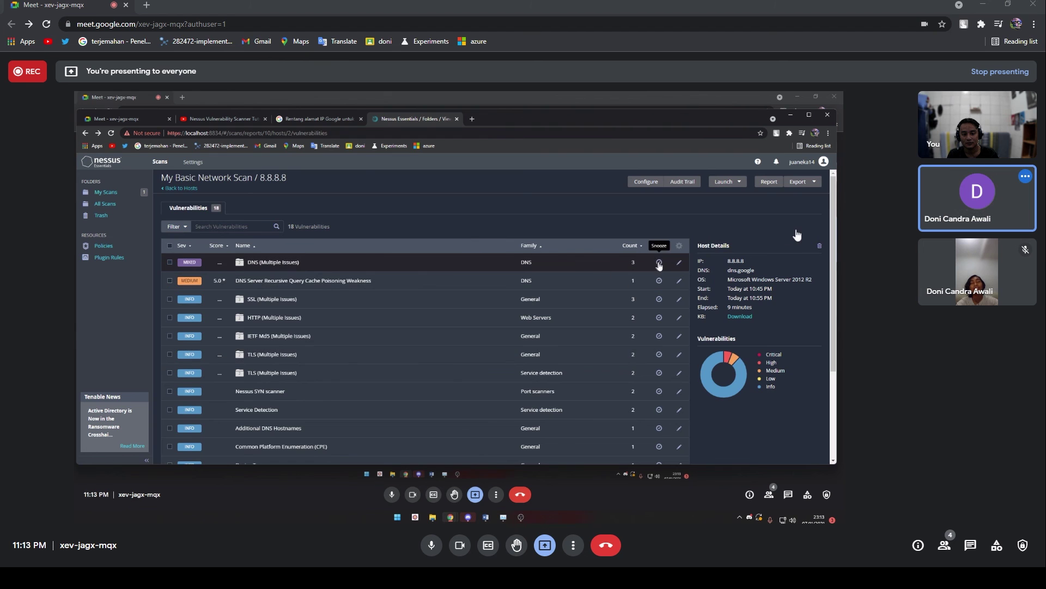
click(106, 192)
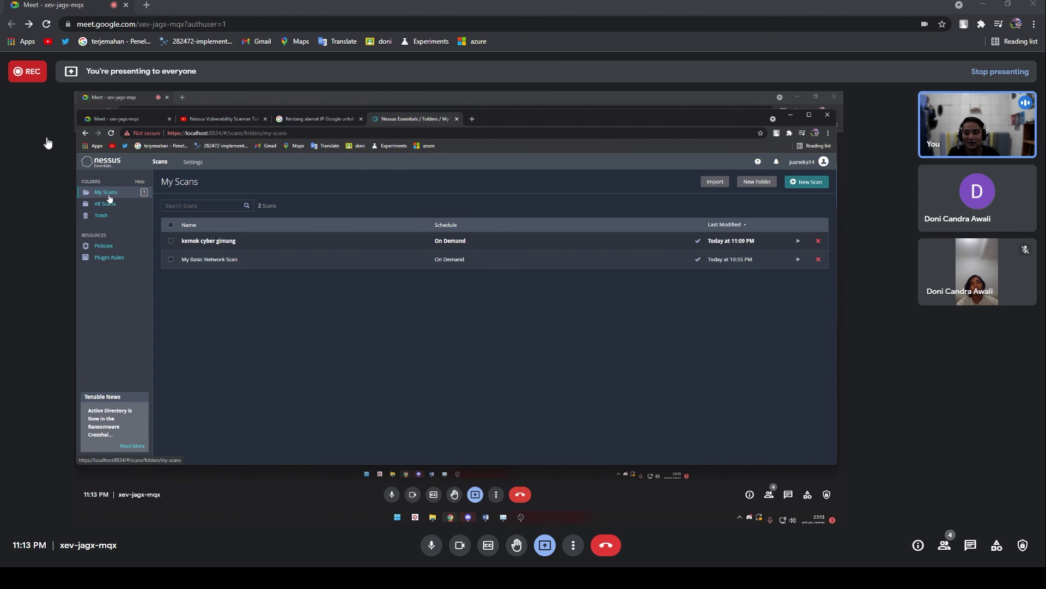
- View the kemok cyber gimang scan results and the Trash folder, returning to the My Scans list
click(228, 243)
key(alt+Left)
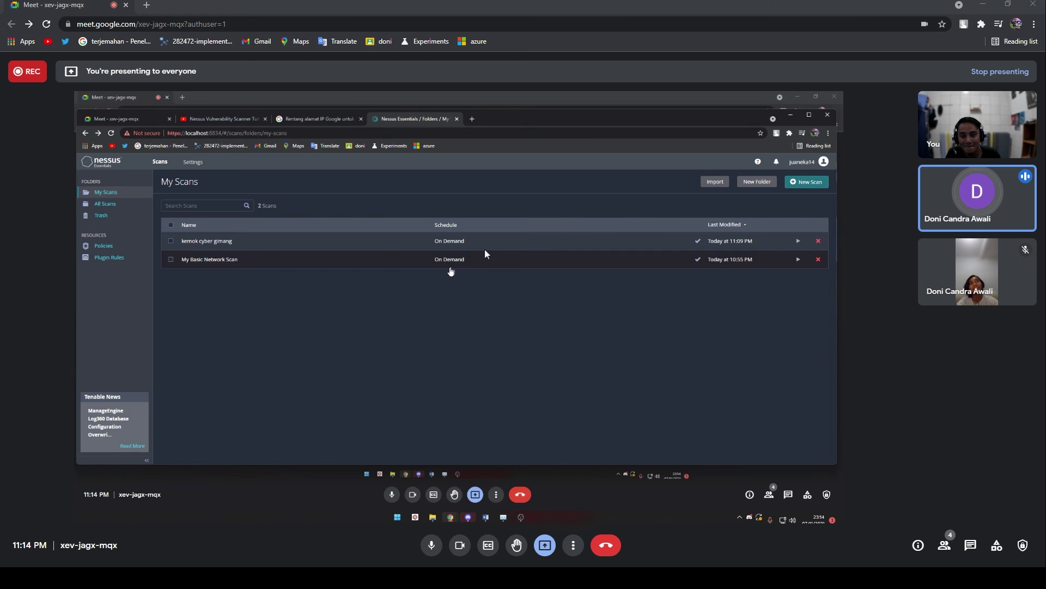
click(122, 214)
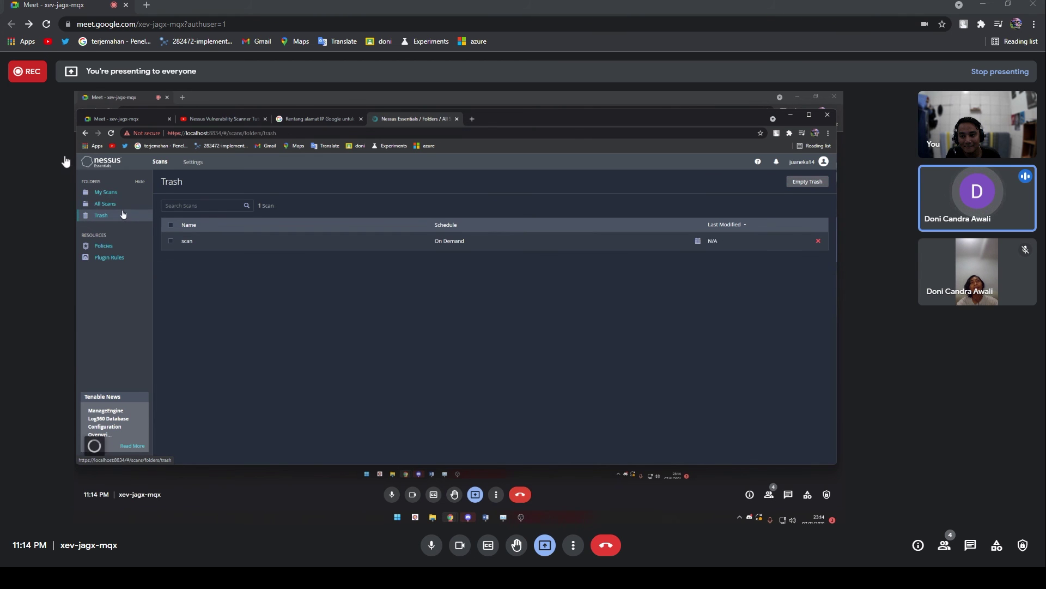
click(134, 192)
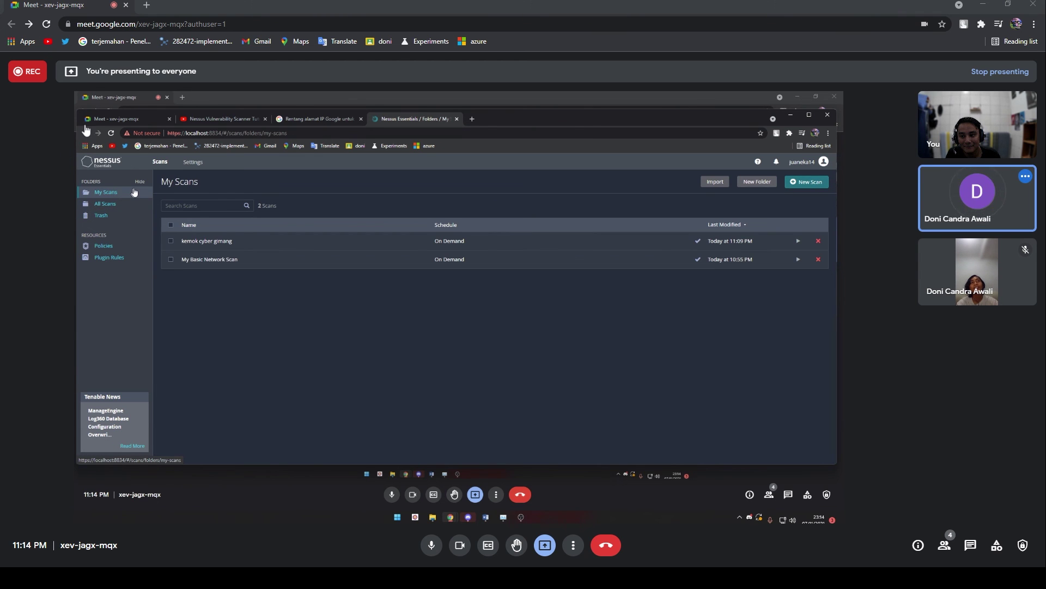